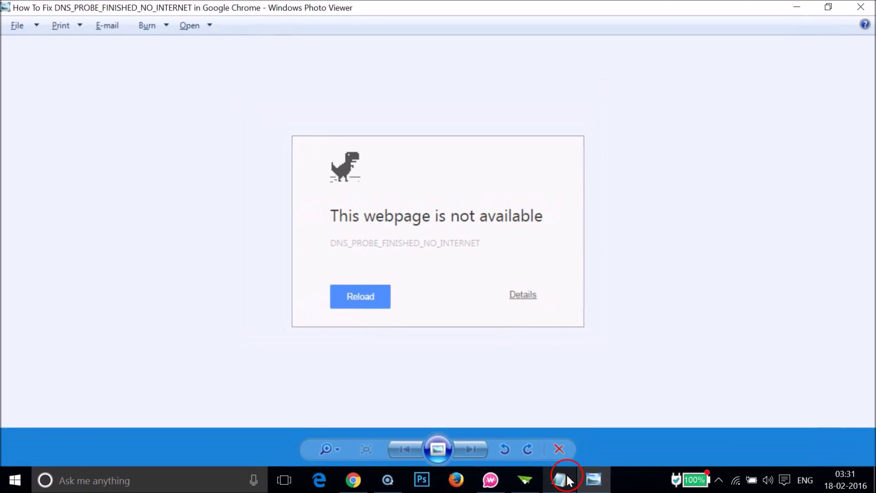
Read through the DNS fix notes in Notepad, mark Method 2 as the fix, then minimize Notepad
click(566, 480)
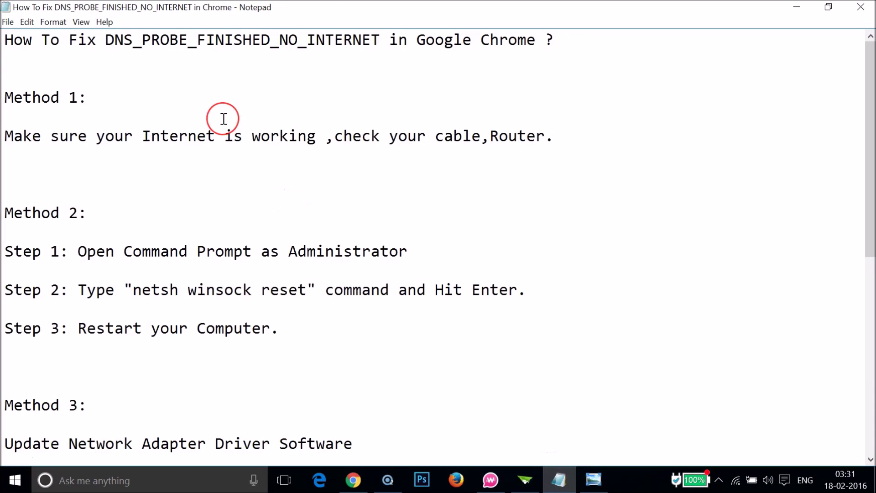
scroll(224, 119, down, 5)
scroll(223, 119, up, 7)
click(132, 118)
drag(132, 117, 77, 110)
click(110, 218)
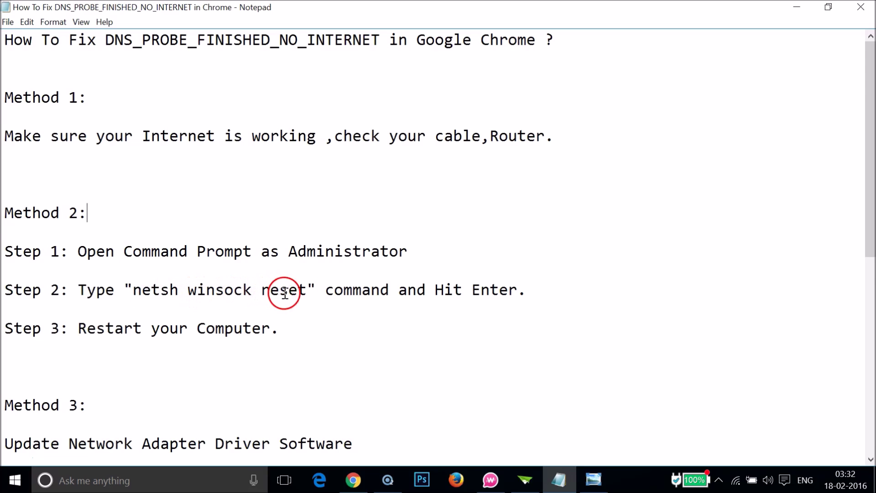
click(791, 10)
Search for cmd and launch Command Prompt as administrator
click(791, 11)
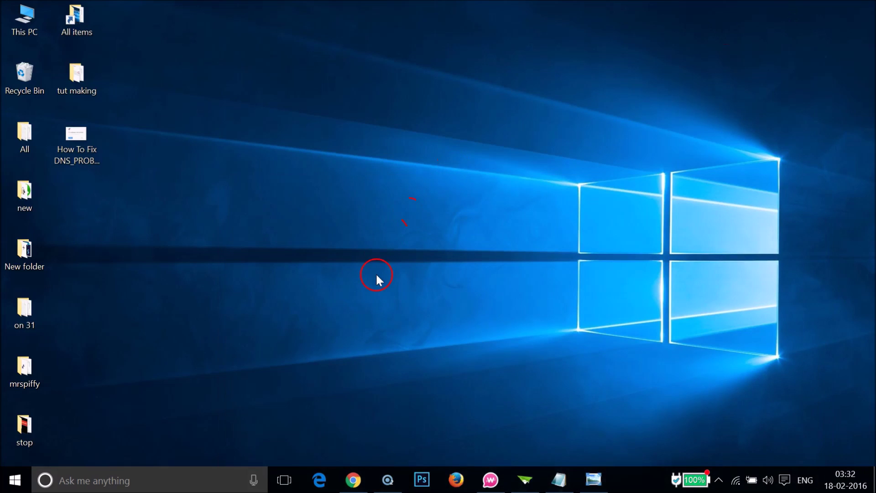
click(117, 477)
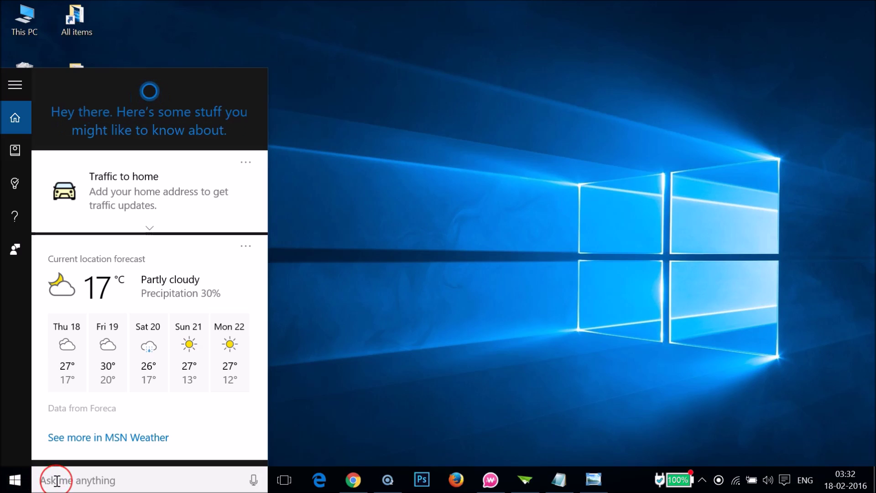
text(cmd)
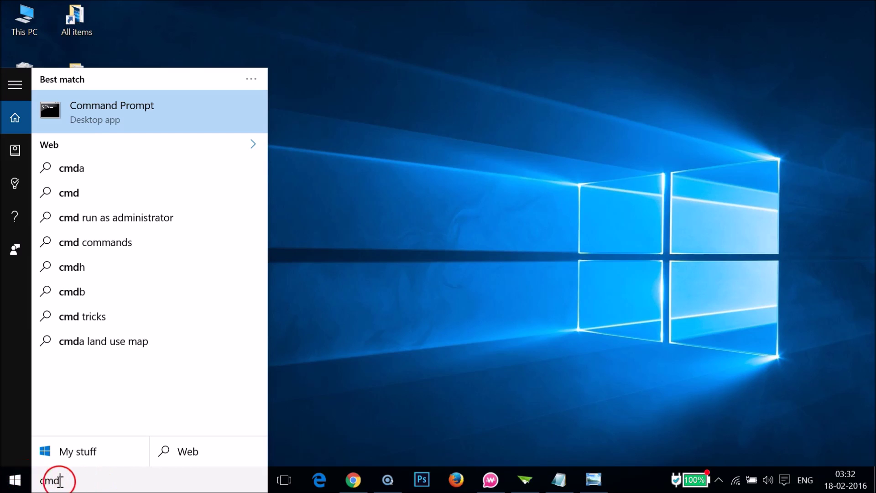
right_click(109, 122)
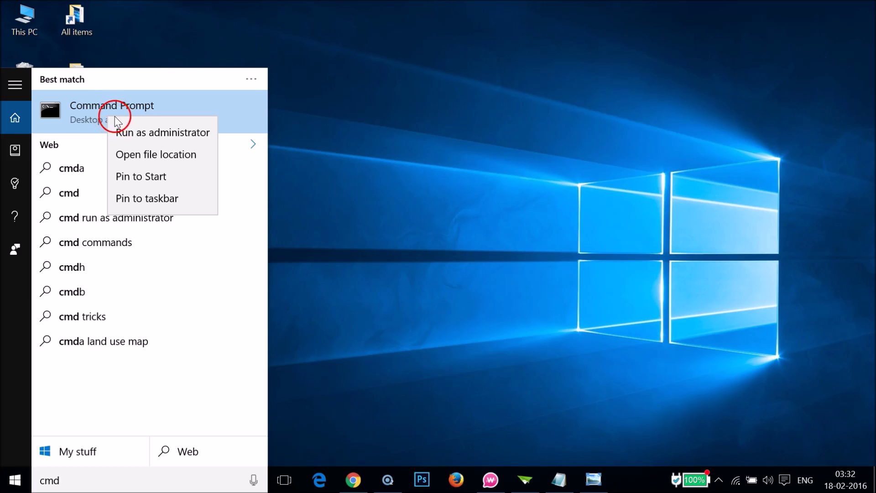
click(146, 132)
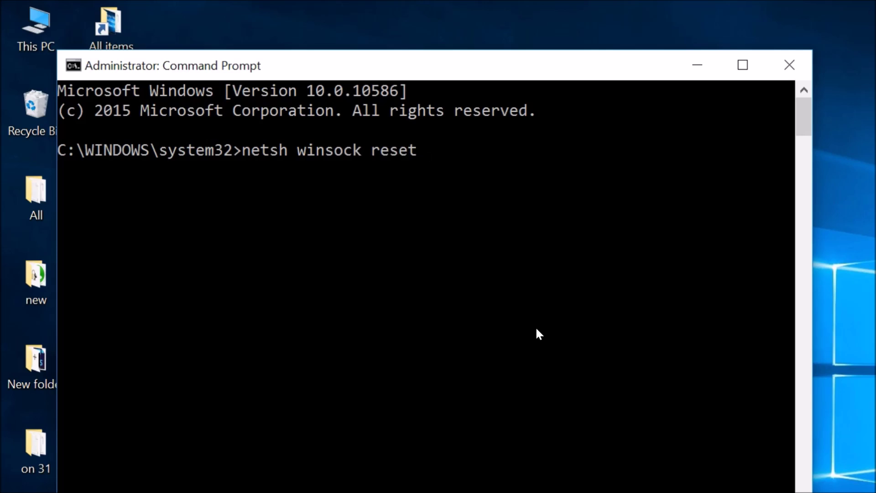
Run netsh winsock reset, then close the console once the catalog is reset
key(Return)
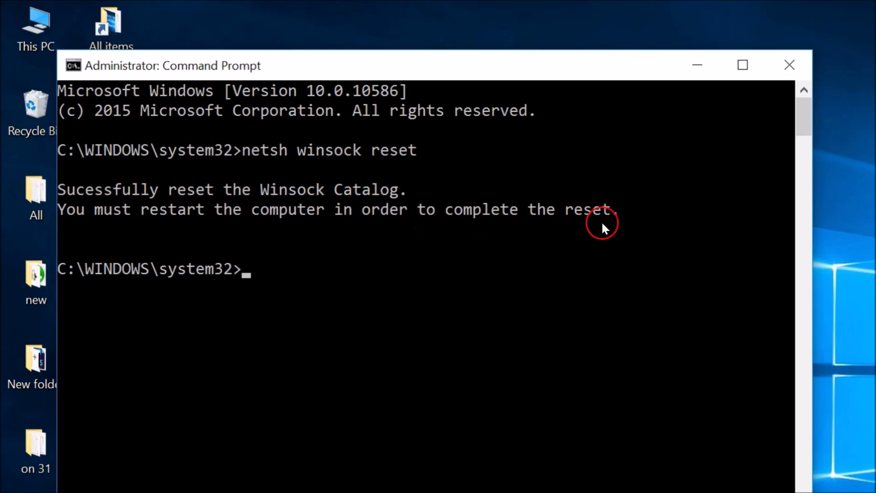
click(796, 67)
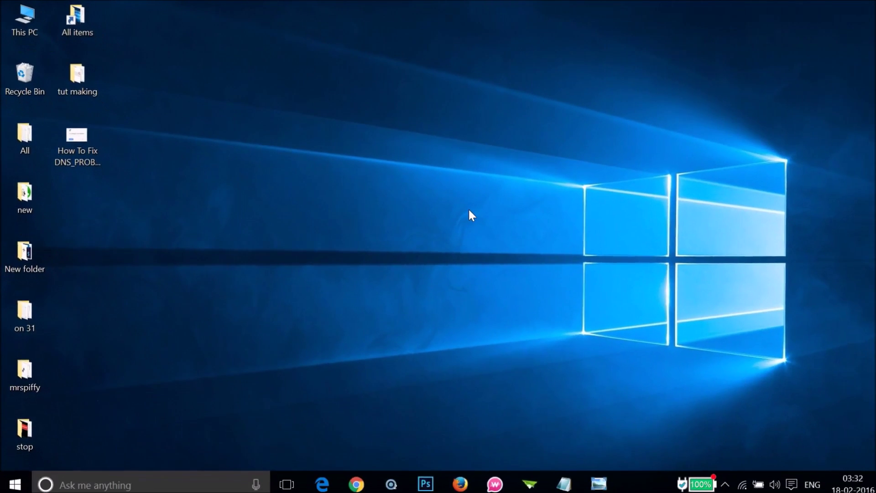
Scroll the Notepad notes down to Method 3's devmgmt.msc driver-update steps, then minimize Notepad
click(559, 478)
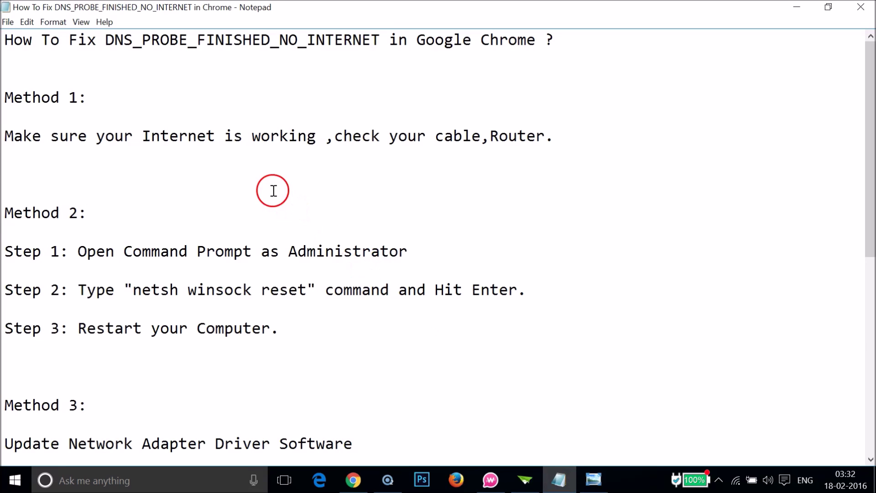
click(355, 251)
scroll(357, 251, down, 1)
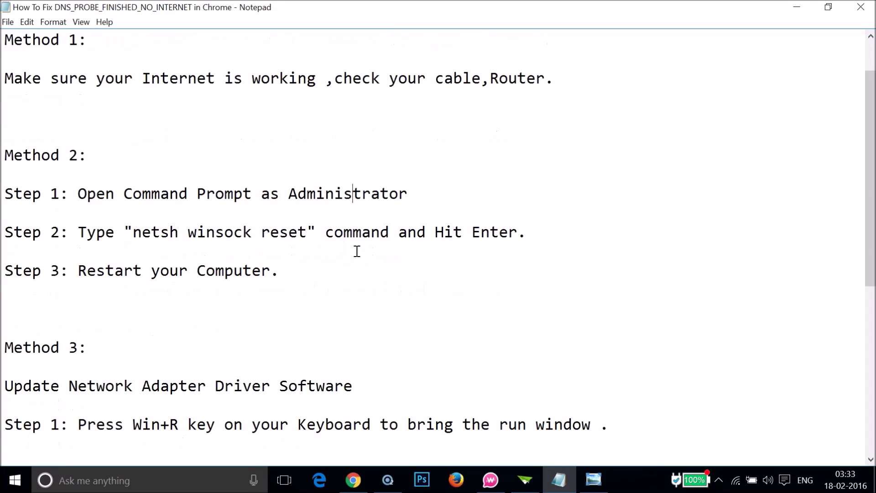
click(248, 256)
scroll(342, 221, down, 5)
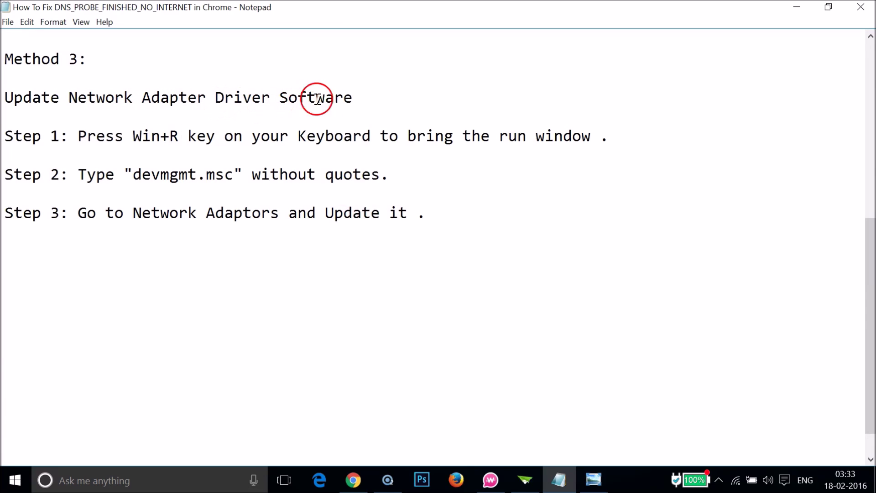
click(335, 98)
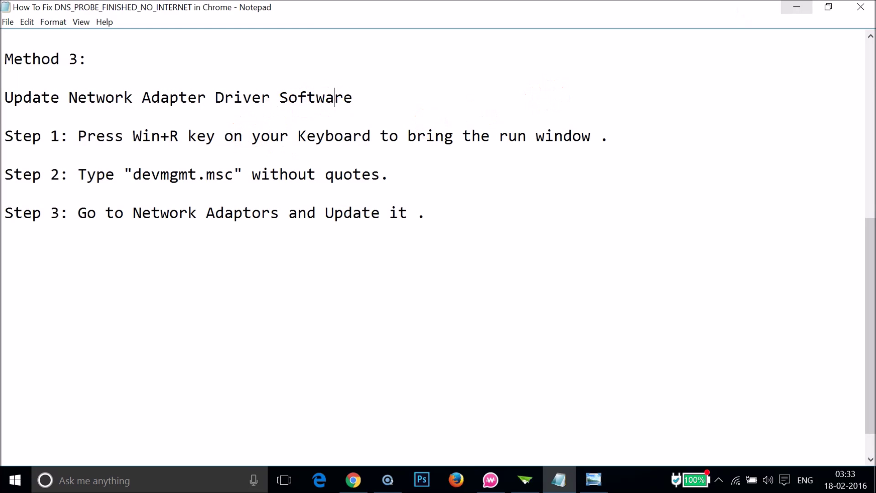
click(797, 7)
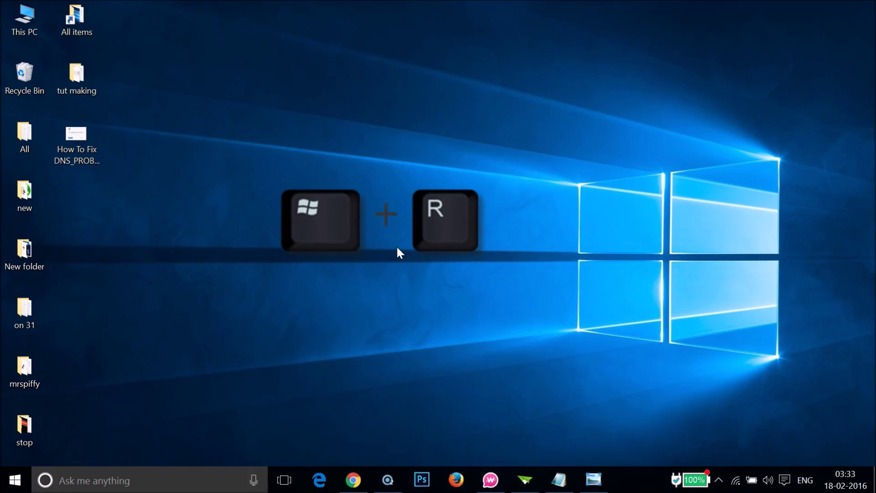
Launch Device Manager with devmgmt.msc from the Run box and maximize it
key(super+r)
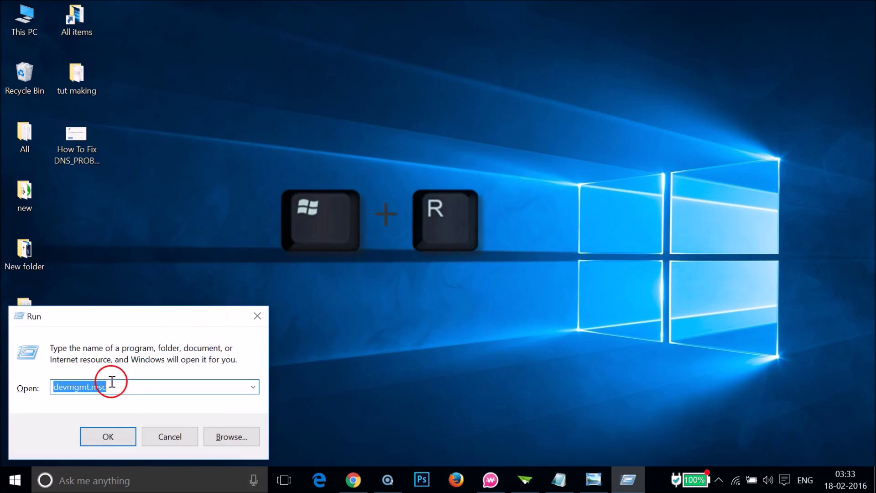
click(127, 387)
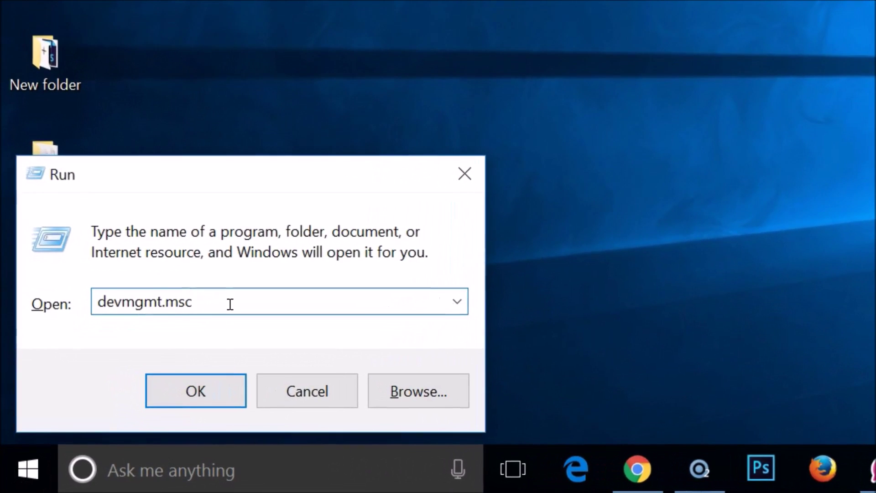
click(90, 385)
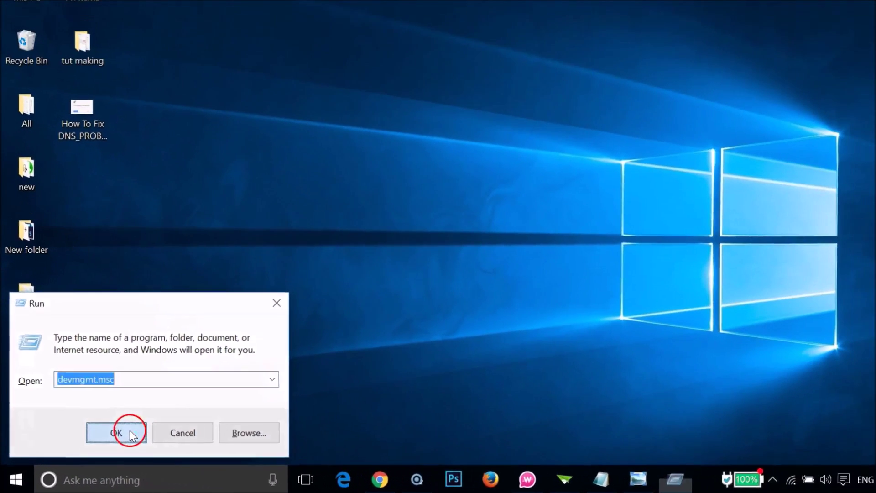
click(201, 393)
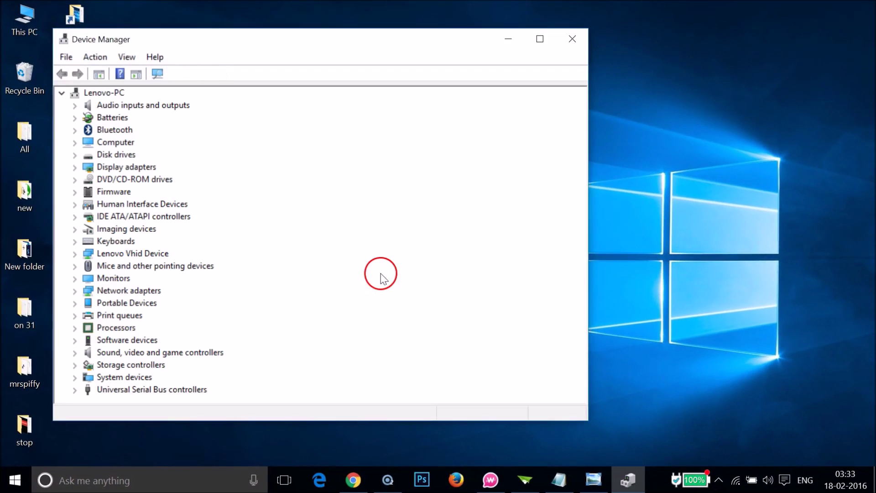
click(540, 39)
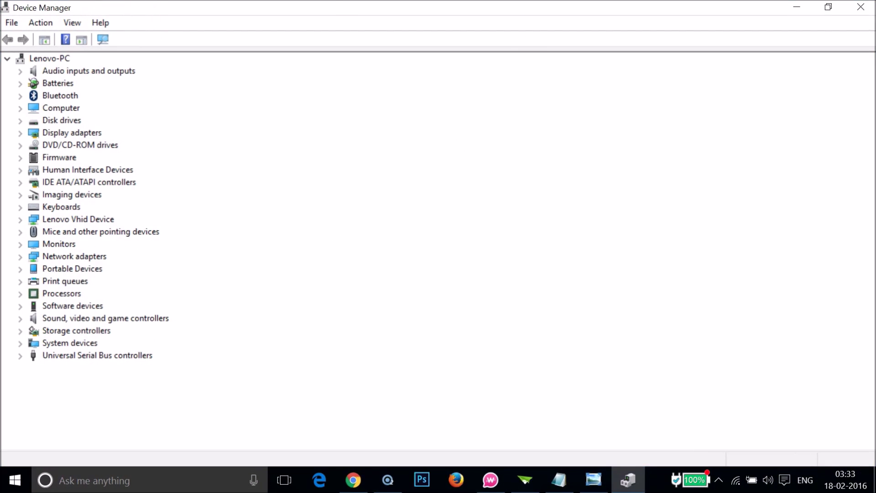
Expand Network adapters, select the Qualcomm Atheros wireless adapter, and minimize Device Manager
click(20, 256)
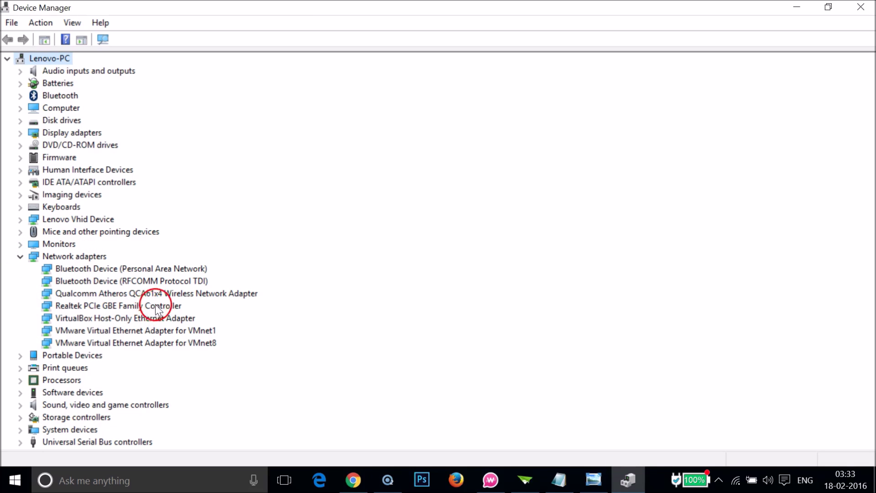
click(189, 297)
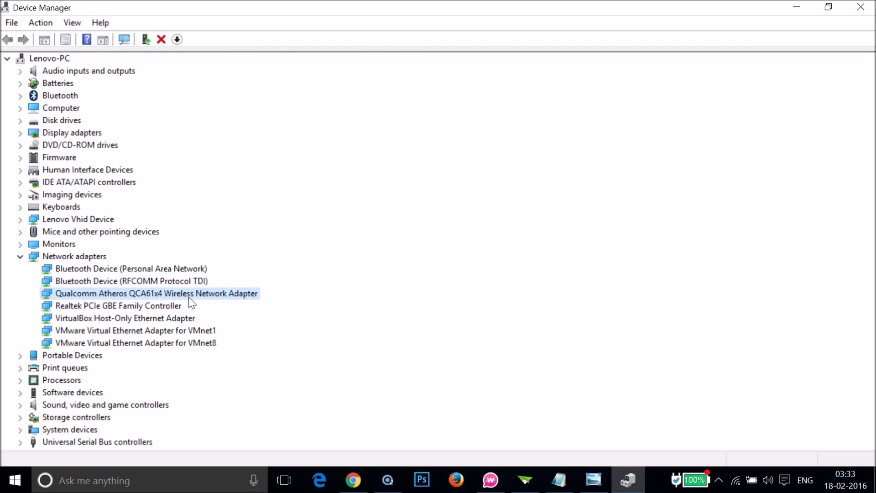
click(799, 9)
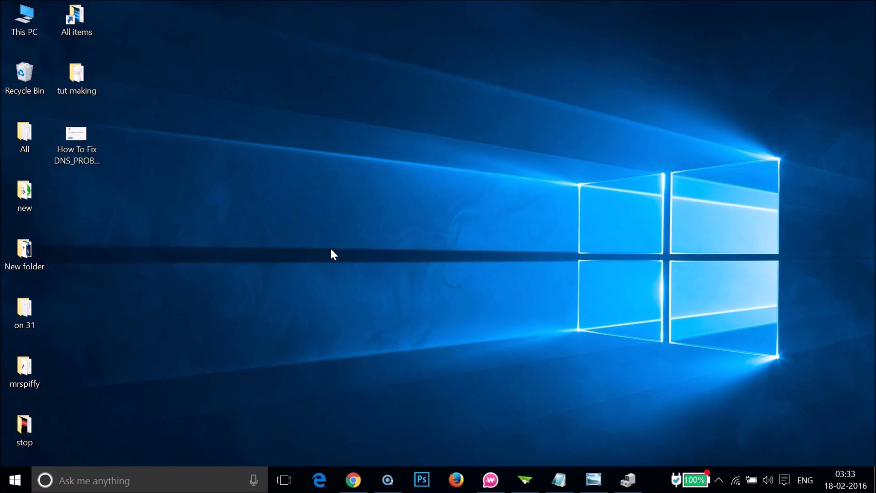
key(super+r)
text(n)
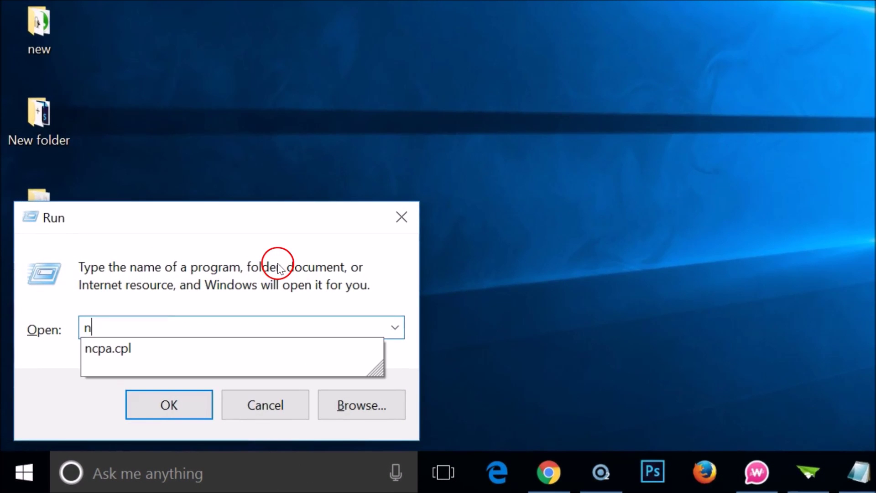
text(cpa.c)
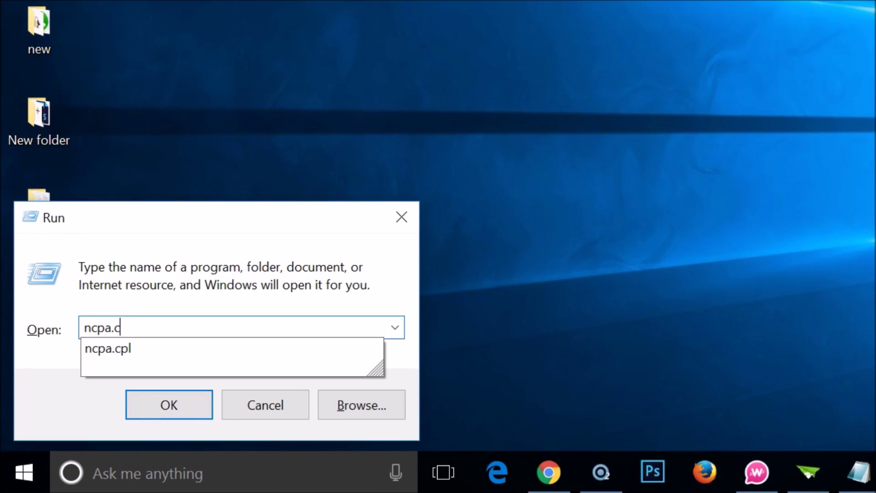
text(pl)
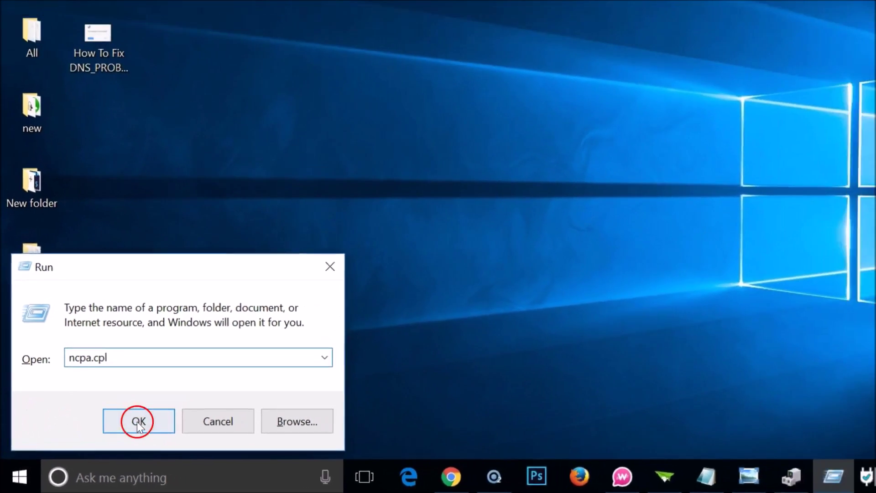
click(170, 413)
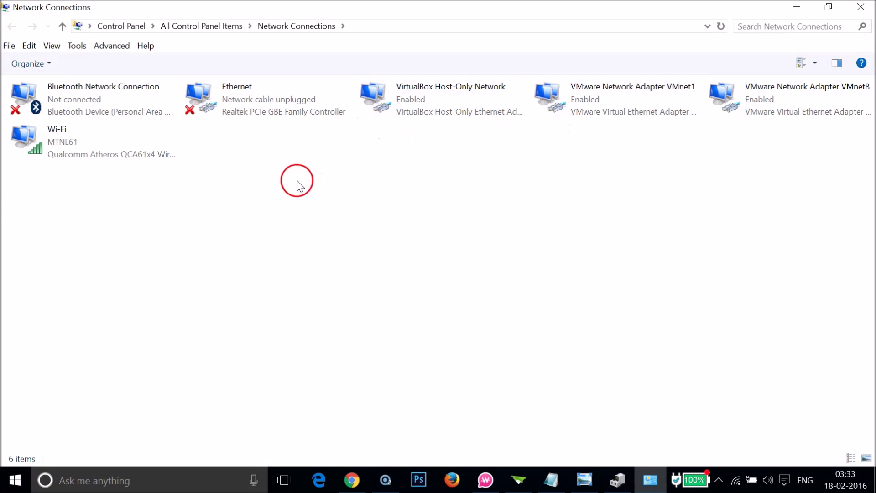
click(77, 146)
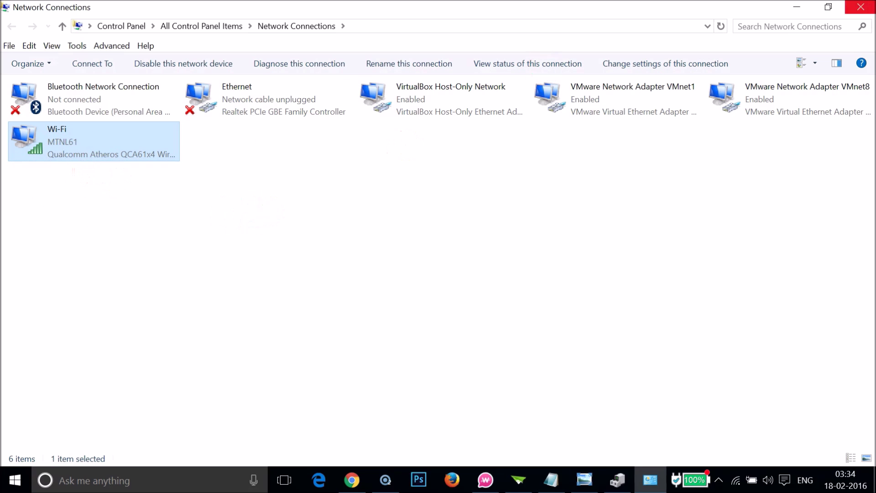
click(861, 7)
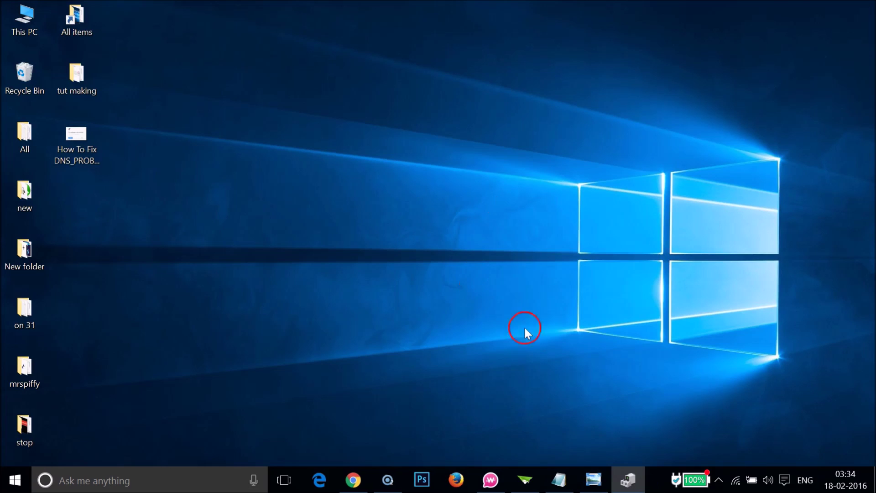
click(627, 474)
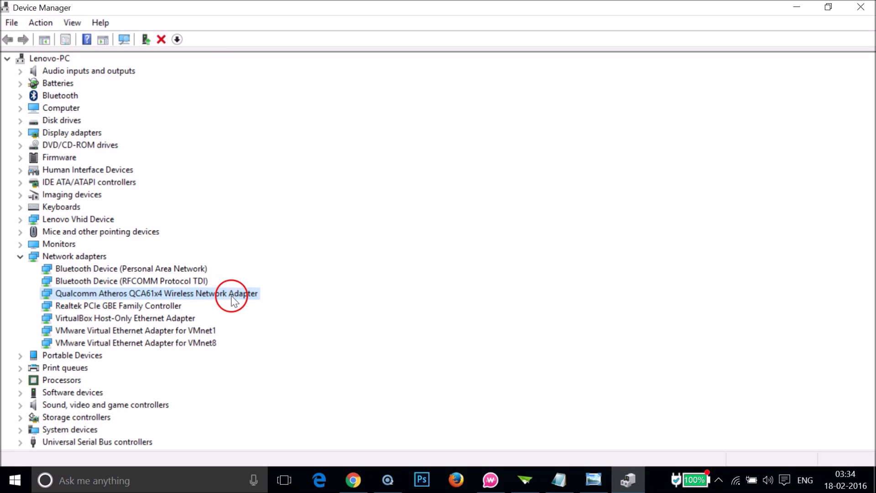
Install driver version 10.0.0.62 for the Qualcomm Atheros QCA61x4 adapter from the installed-drivers list
right_click(214, 295)
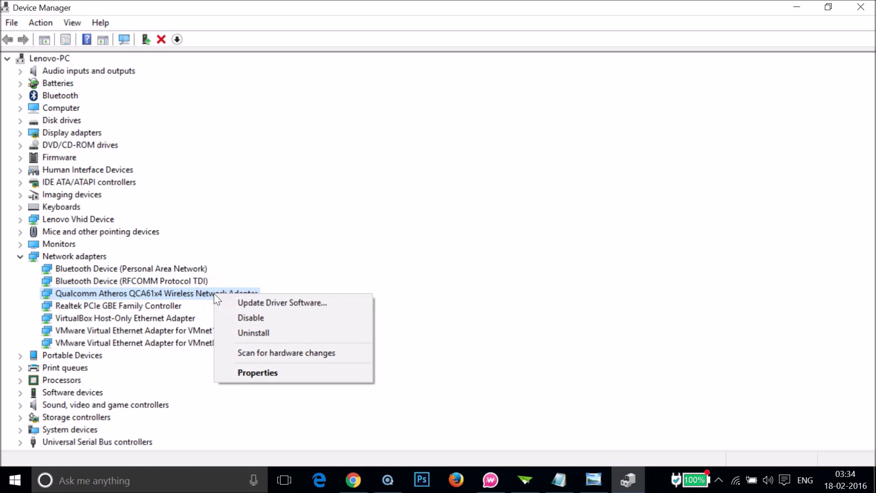
click(245, 307)
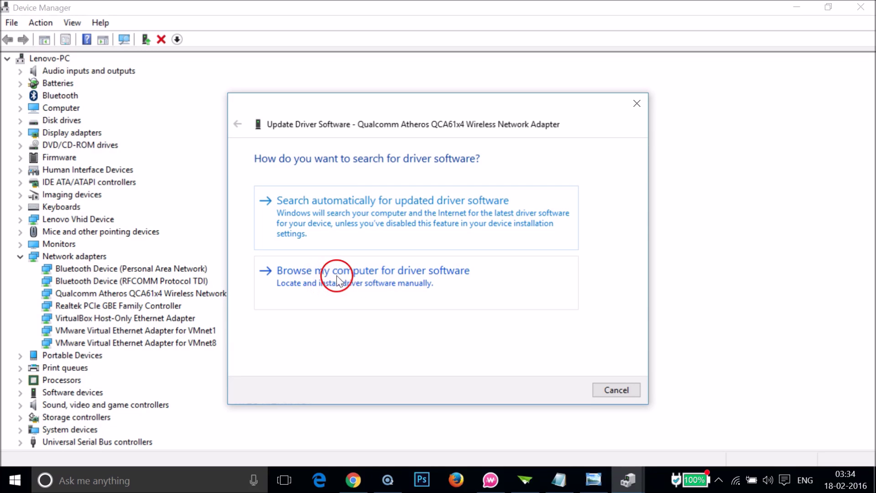
click(436, 274)
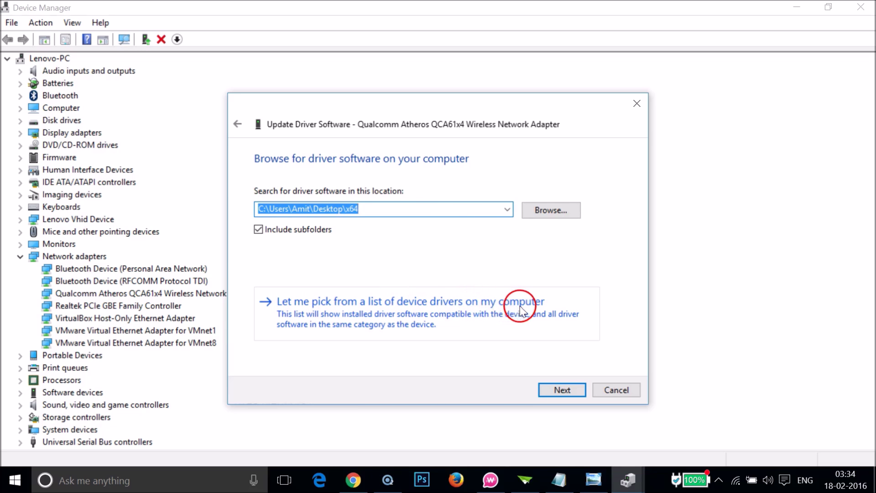
click(448, 315)
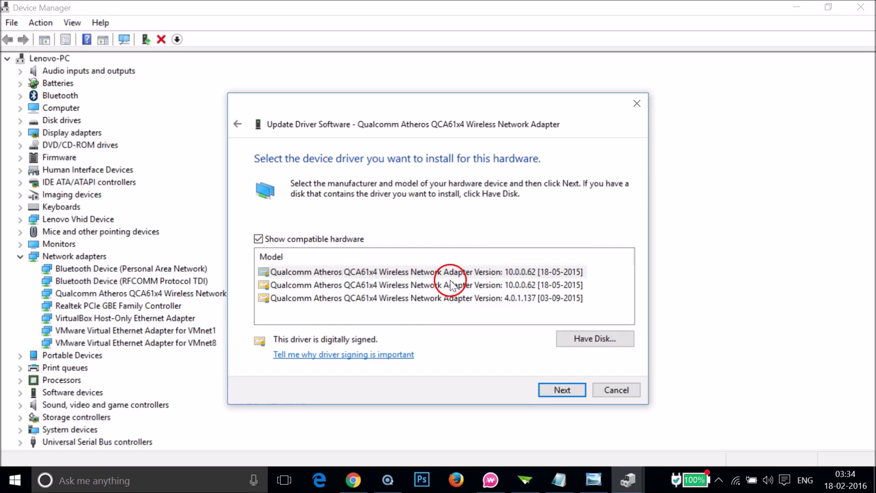
click(439, 273)
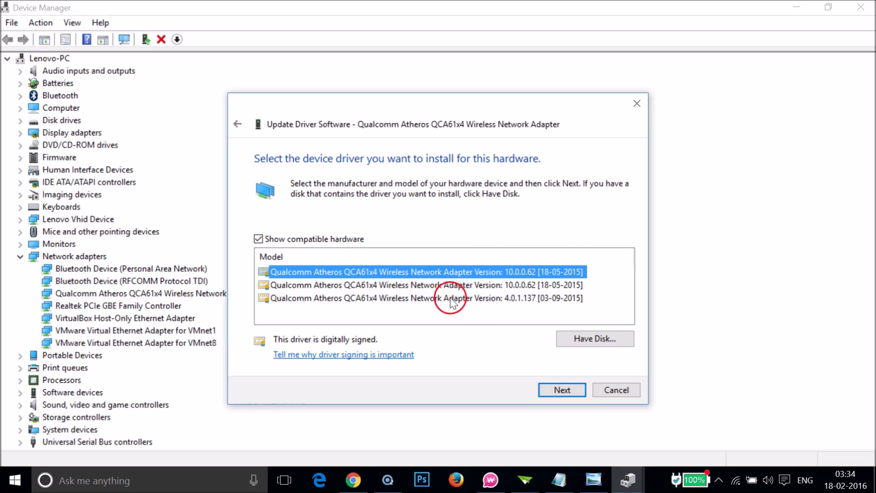
click(546, 391)
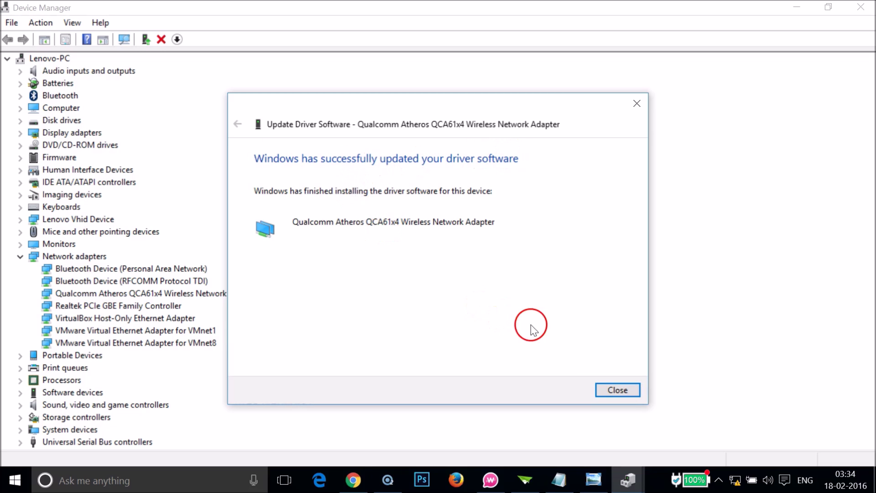
click(618, 390)
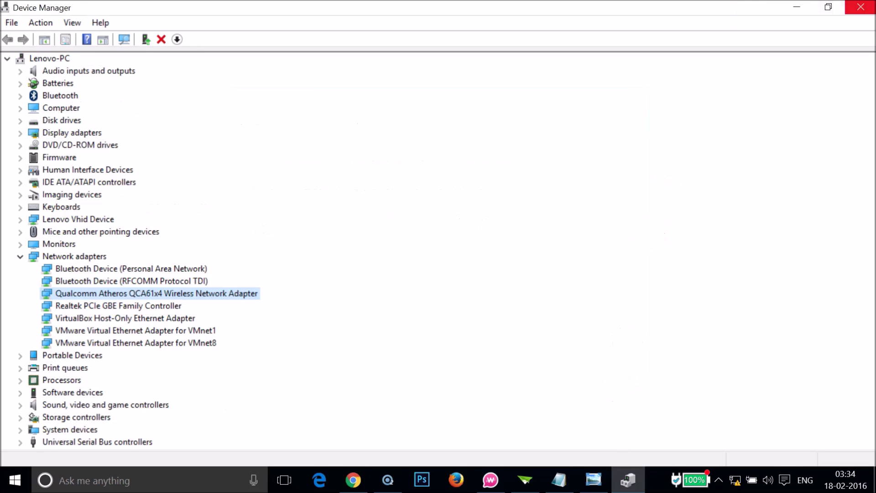
Close Device Manager and bring the Notepad DNS fix notes back to the title and Method 1
click(860, 7)
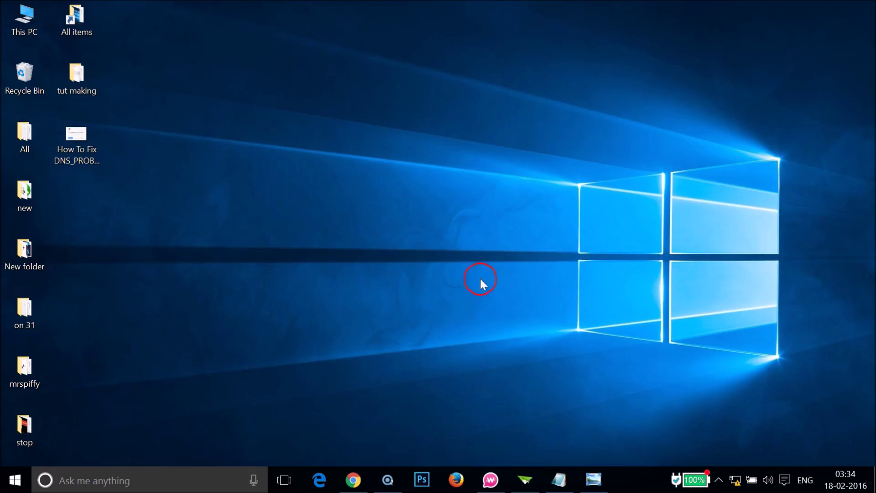
click(558, 473)
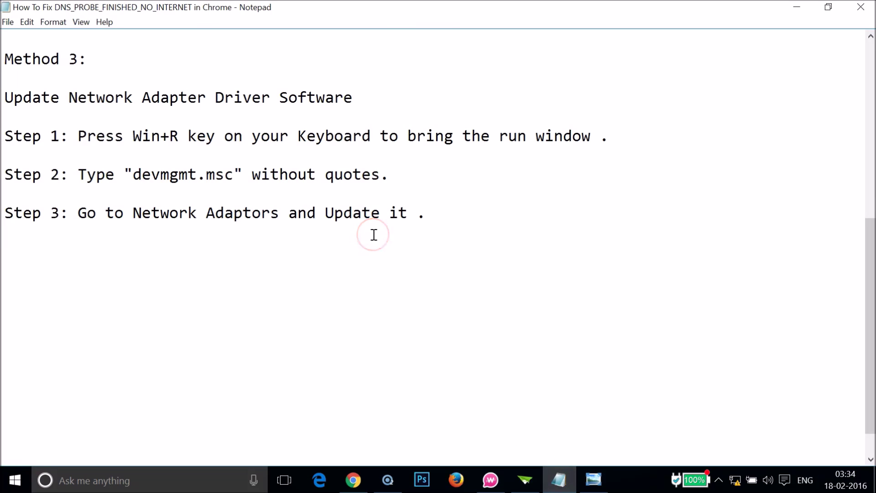
scroll(373, 234, up, 6)
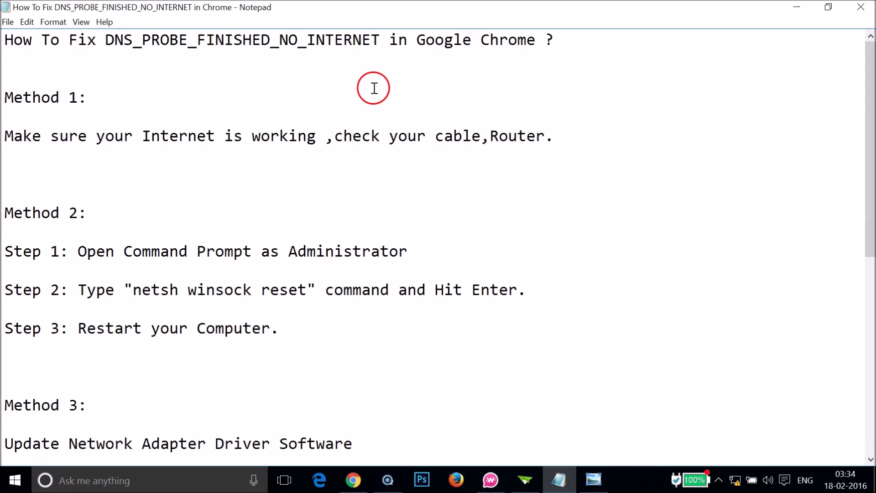
click(350, 200)
scroll(350, 199, down, 7)
scroll(350, 199, up, 7)
click(274, 92)
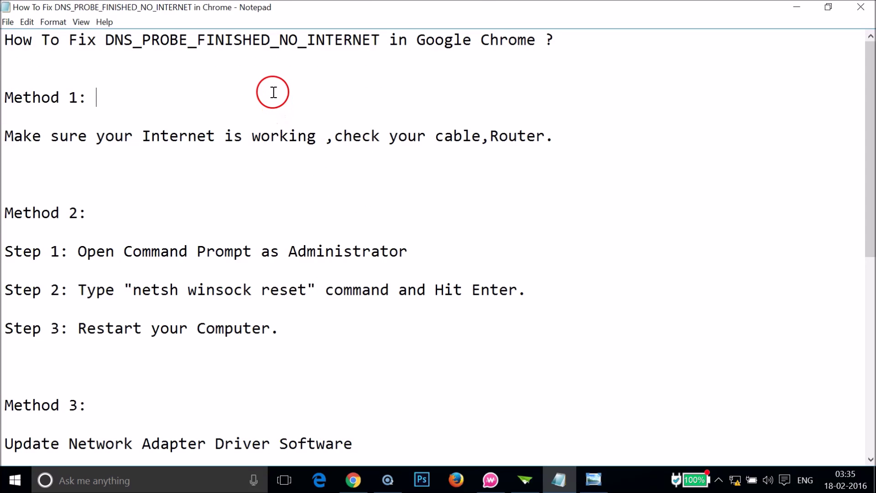